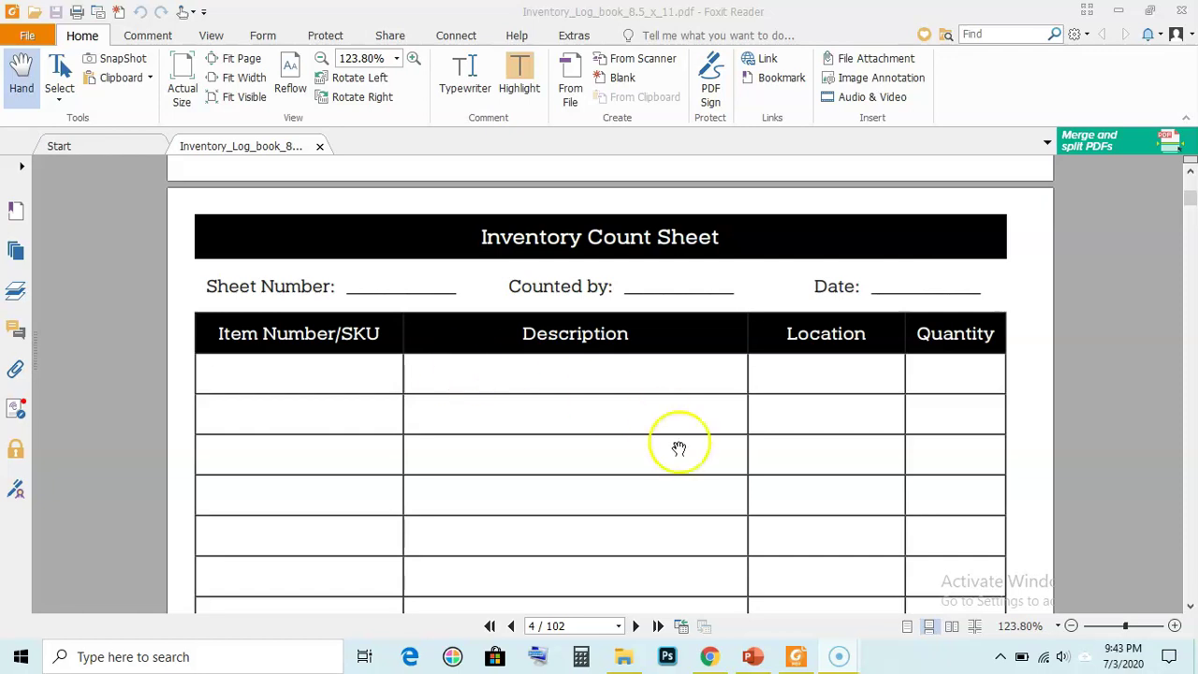
Switch to the browser's channel page, scroll it, then return to the inventory sheet PDF.
{"action": "left_click", "coordinate": [710, 657]}
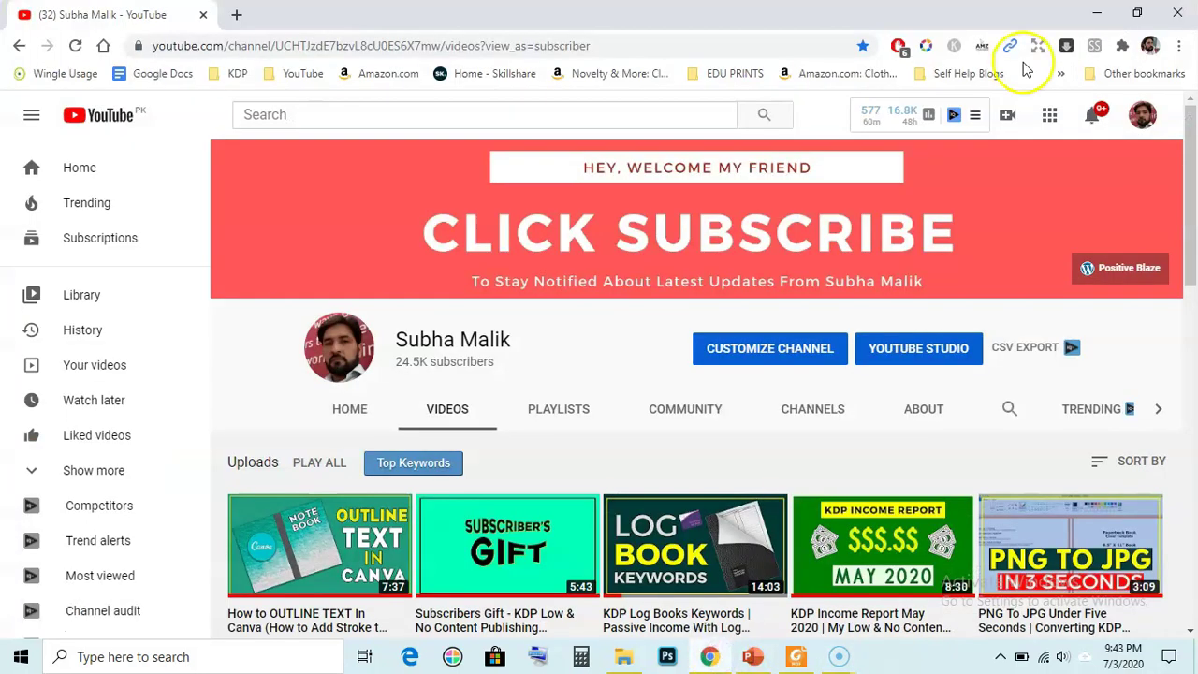
{"action": "left_click_drag", "start_coordinate": [1192, 131], "coordinate": [1192, 145]}
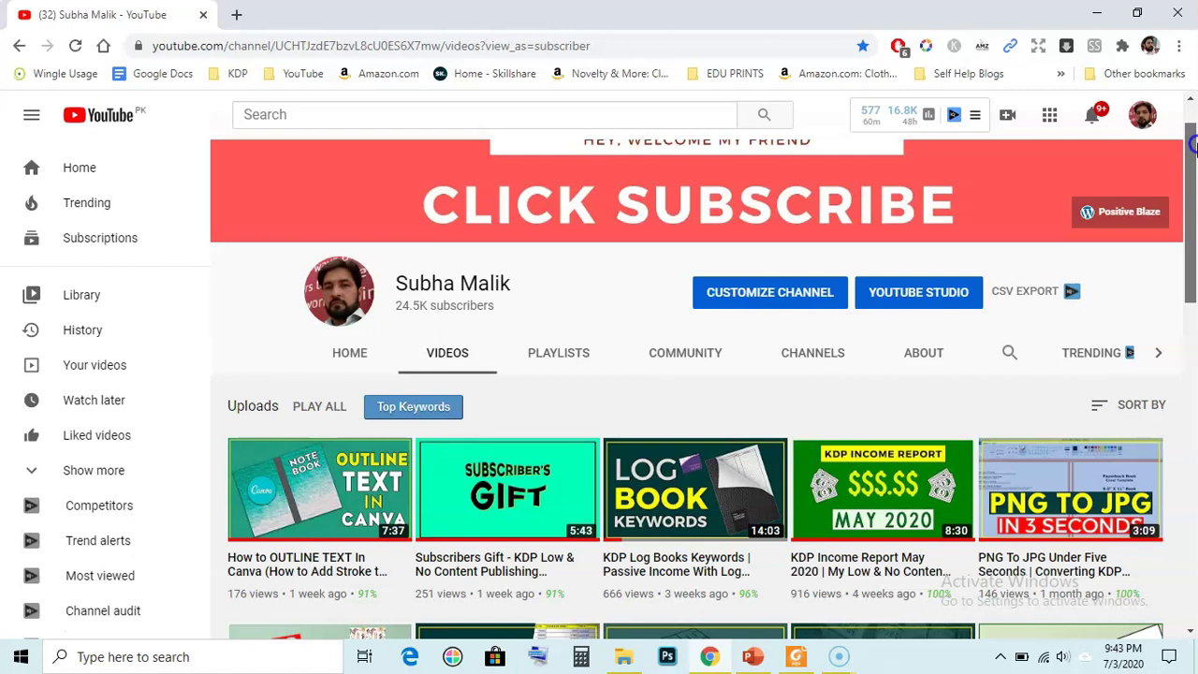
{"action": "left_click_drag", "start_coordinate": [1192, 145], "coordinate": [1192, 279]}
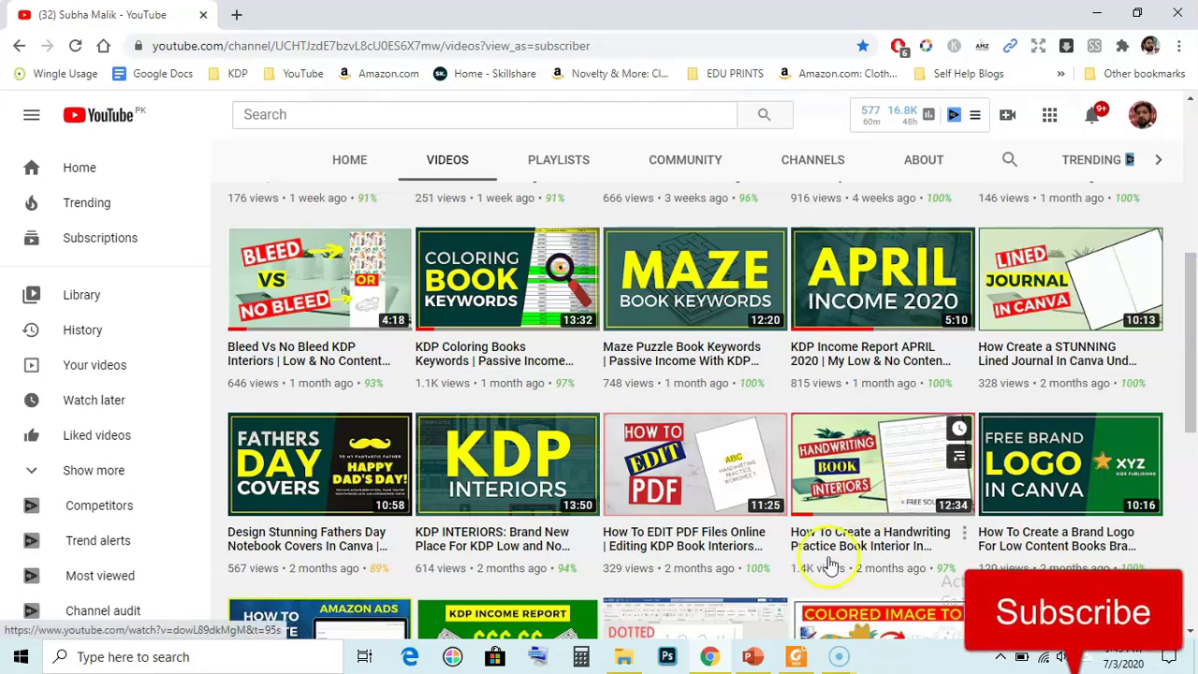
{"action": "left_click", "coordinate": [793, 656]}
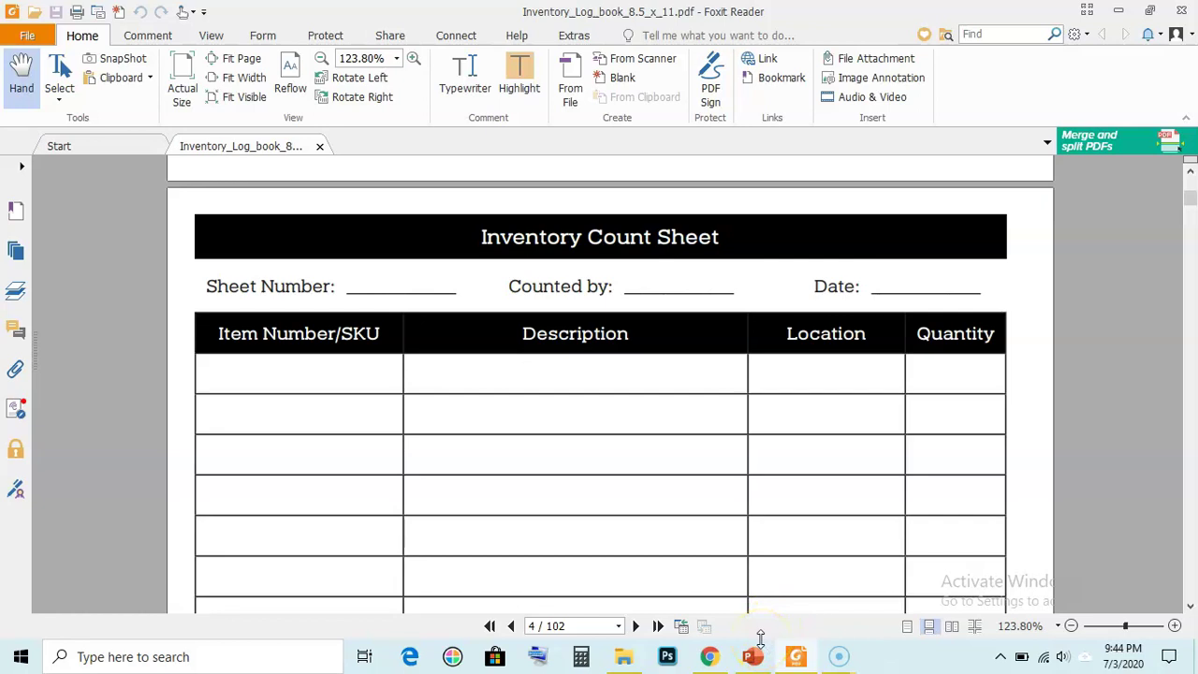
Bring up Inventory Logbook.pptx and play its slide show from the beginning, then end it.
{"action": "mouse_move", "coordinate": [761, 662]}
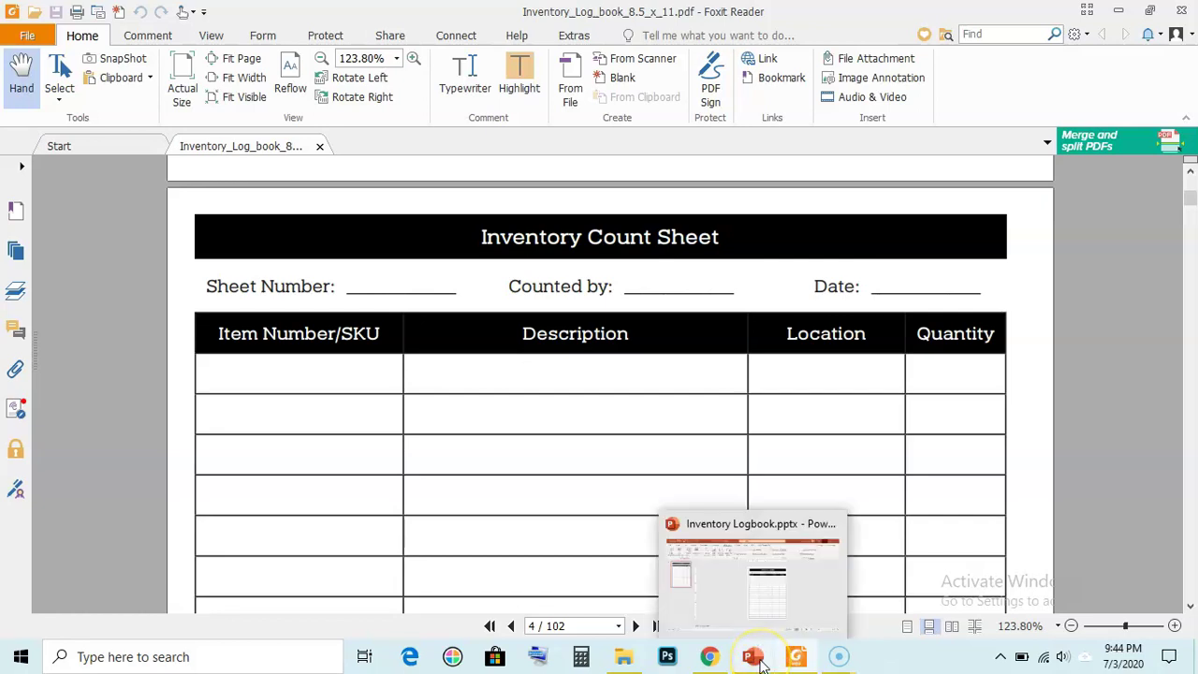
{"action": "left_click", "coordinate": [768, 604]}
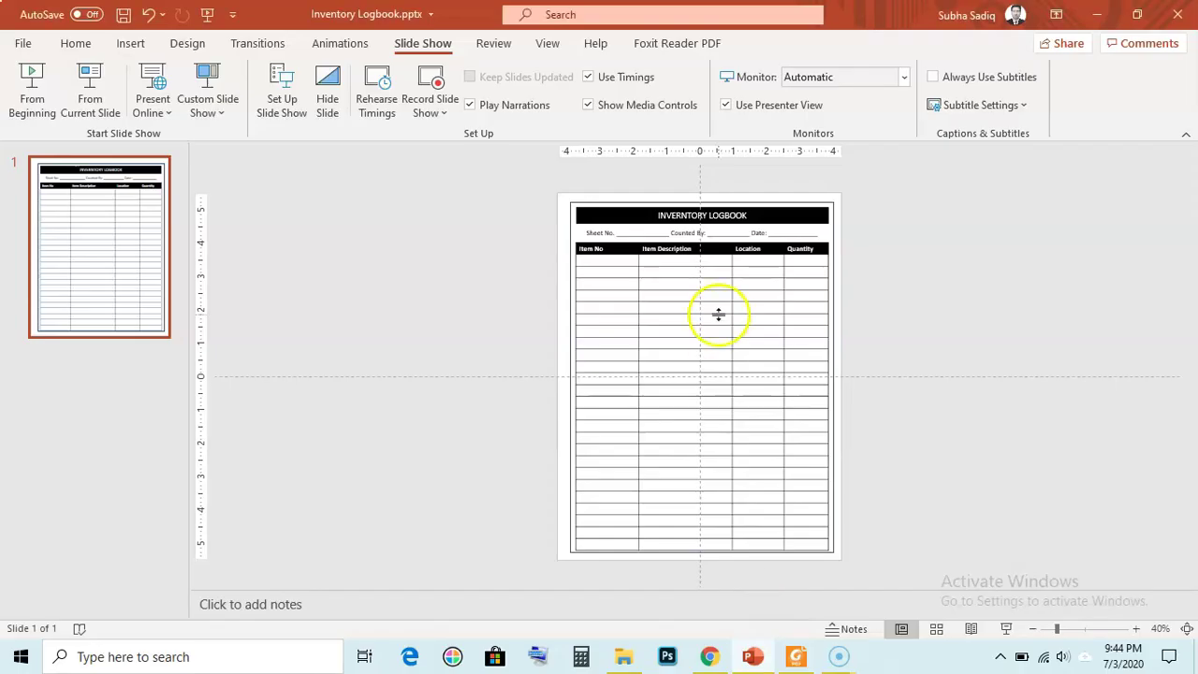
{"action": "left_click", "coordinate": [38, 103]}
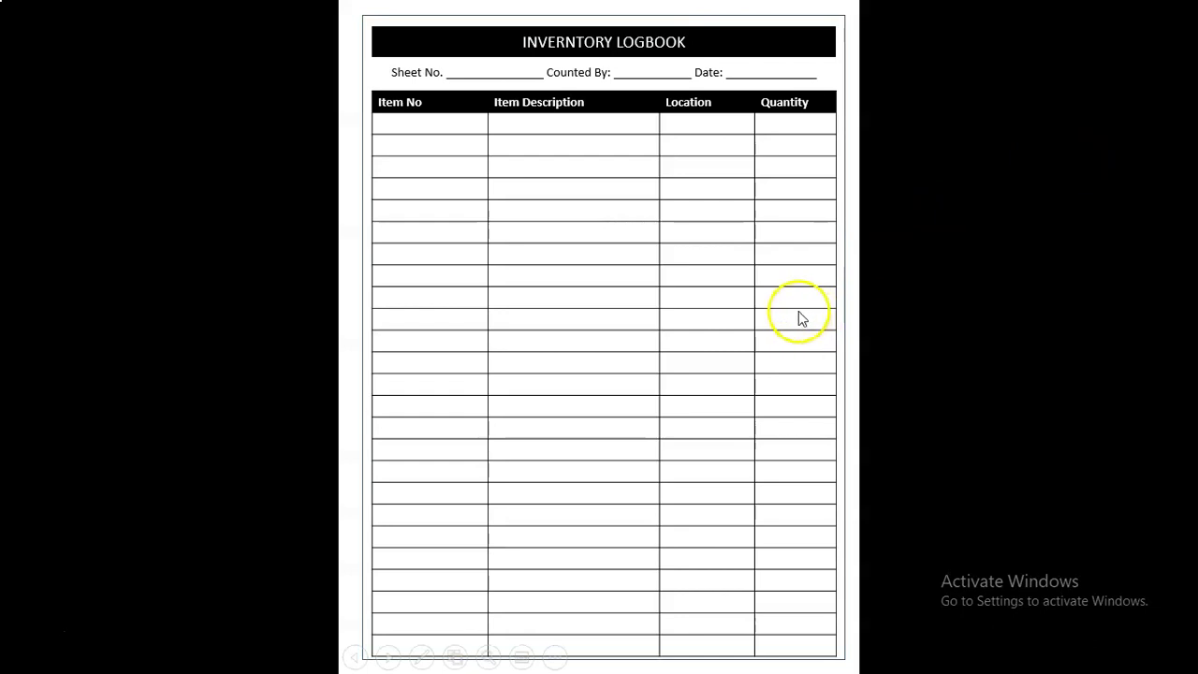
{"action": "key", "text": "Escape"}
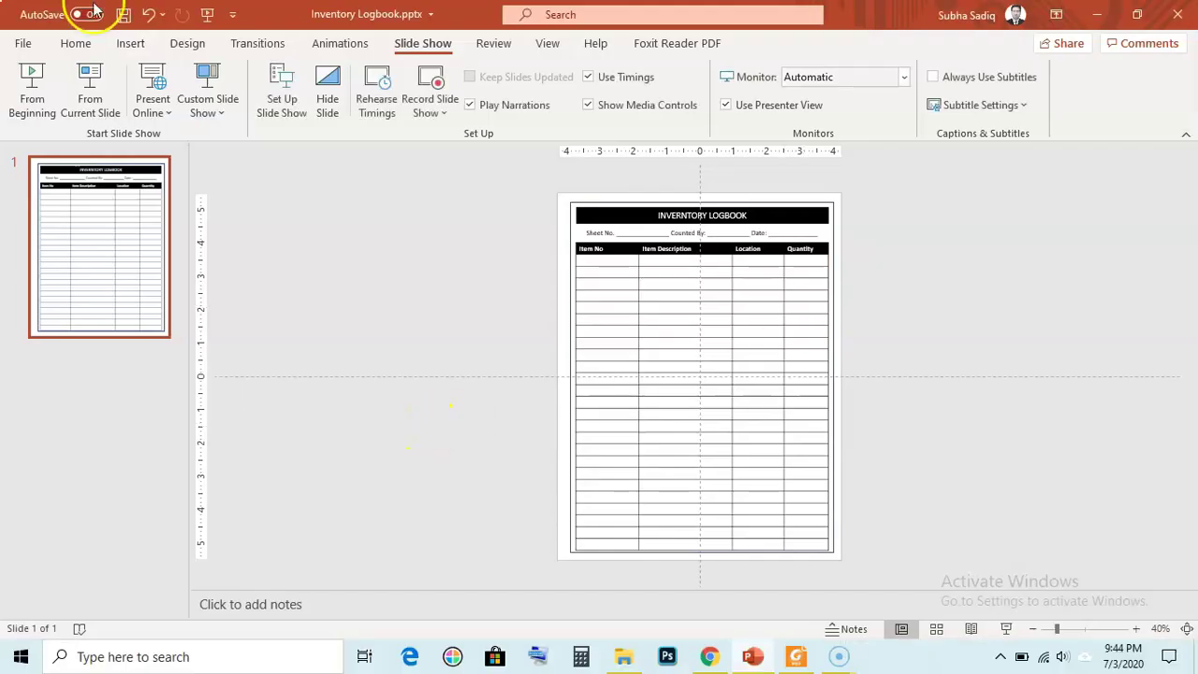
{"action": "left_click", "coordinate": [206, 53]}
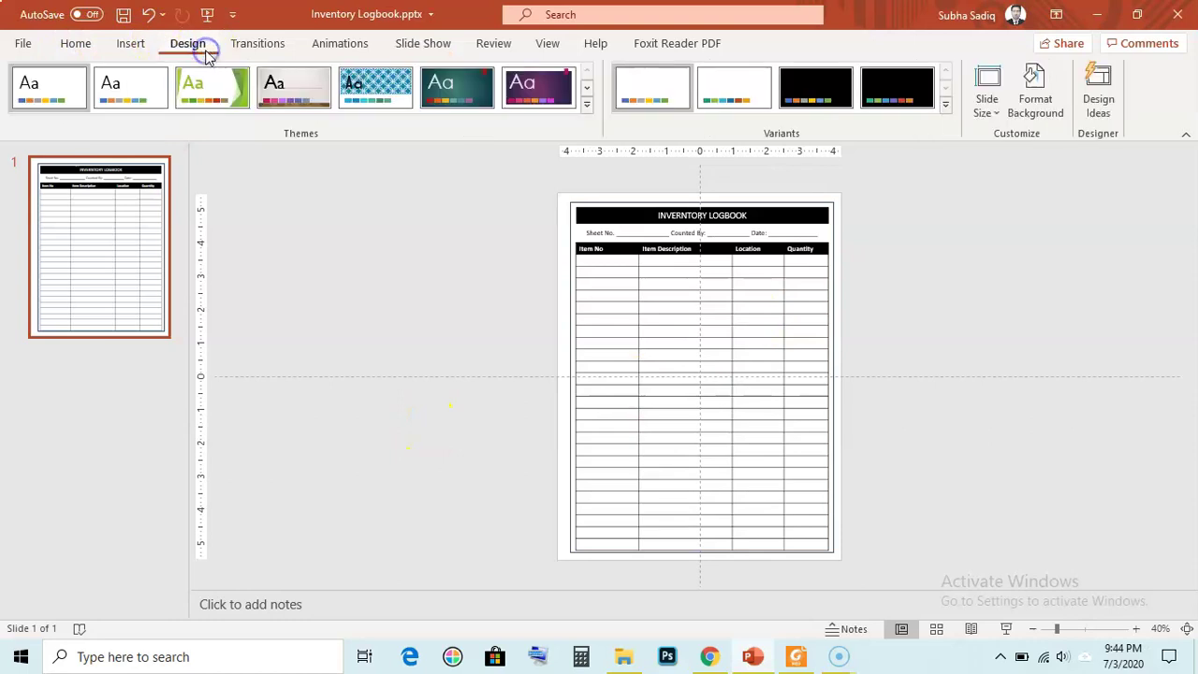
{"action": "left_click", "coordinate": [986, 108]}
{"action": "left_click", "coordinate": [1011, 224]}
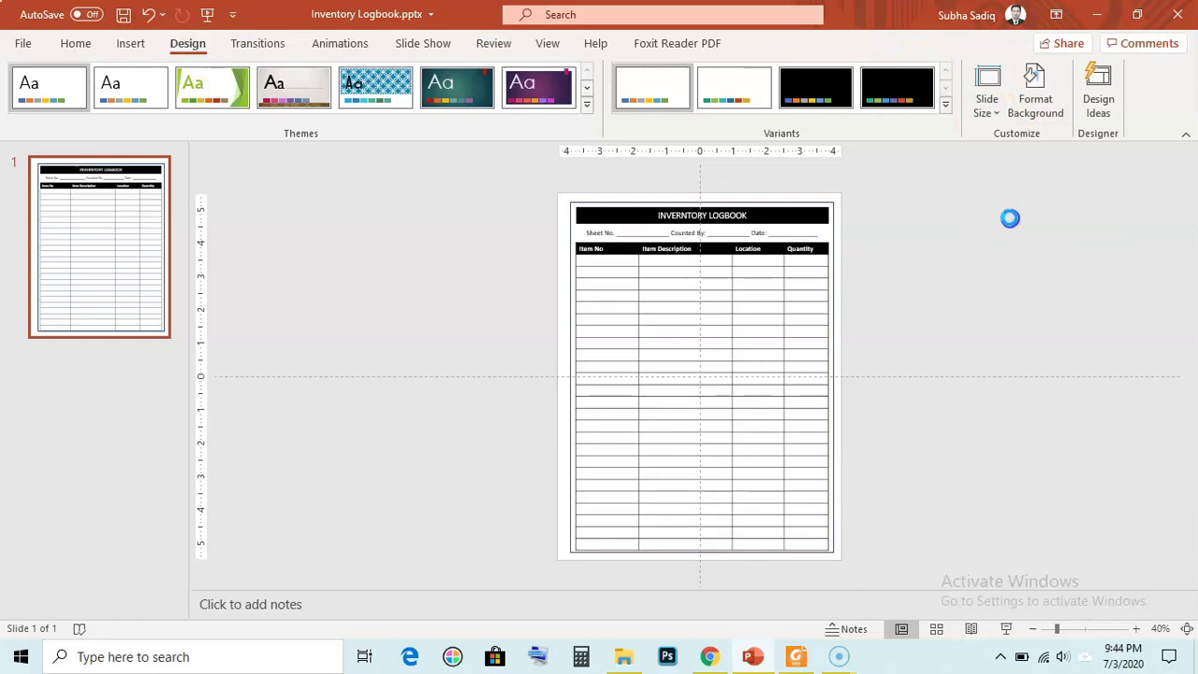
{"action": "left_click", "coordinate": [459, 306]}
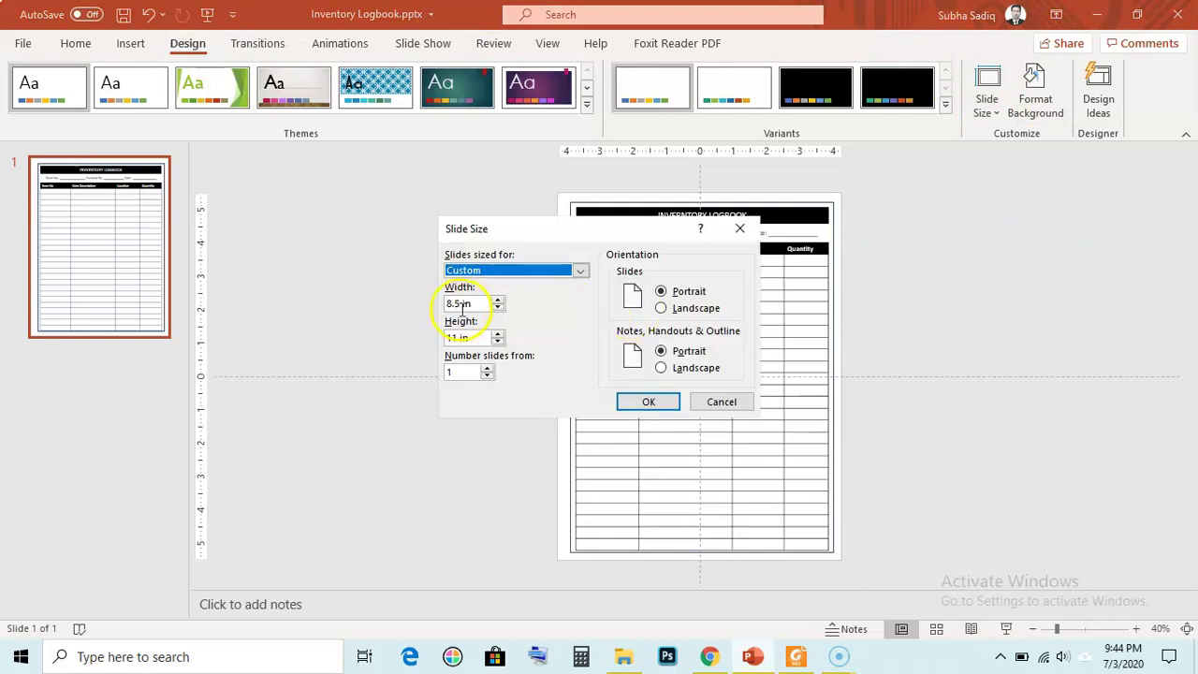
{"action": "left_click", "coordinate": [720, 402]}
{"action": "left_click", "coordinate": [145, 321]}
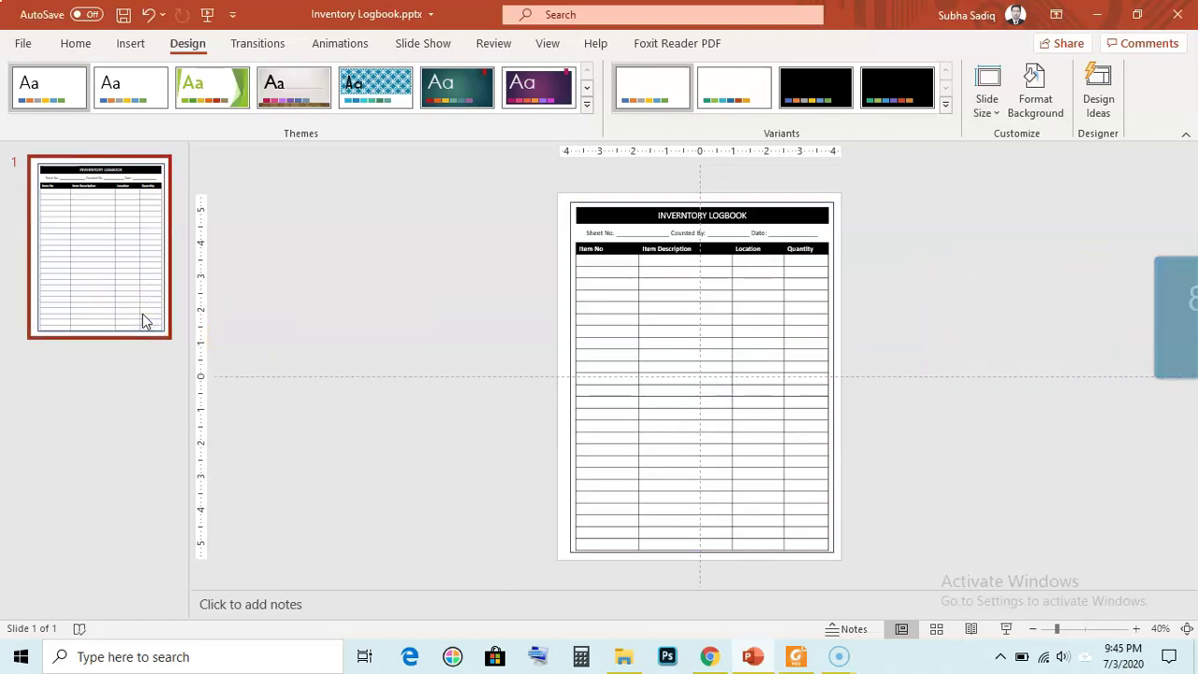
Insert a new slide after the logbook page and delete all its placeholders.
{"action": "right_click", "coordinate": [143, 319]}
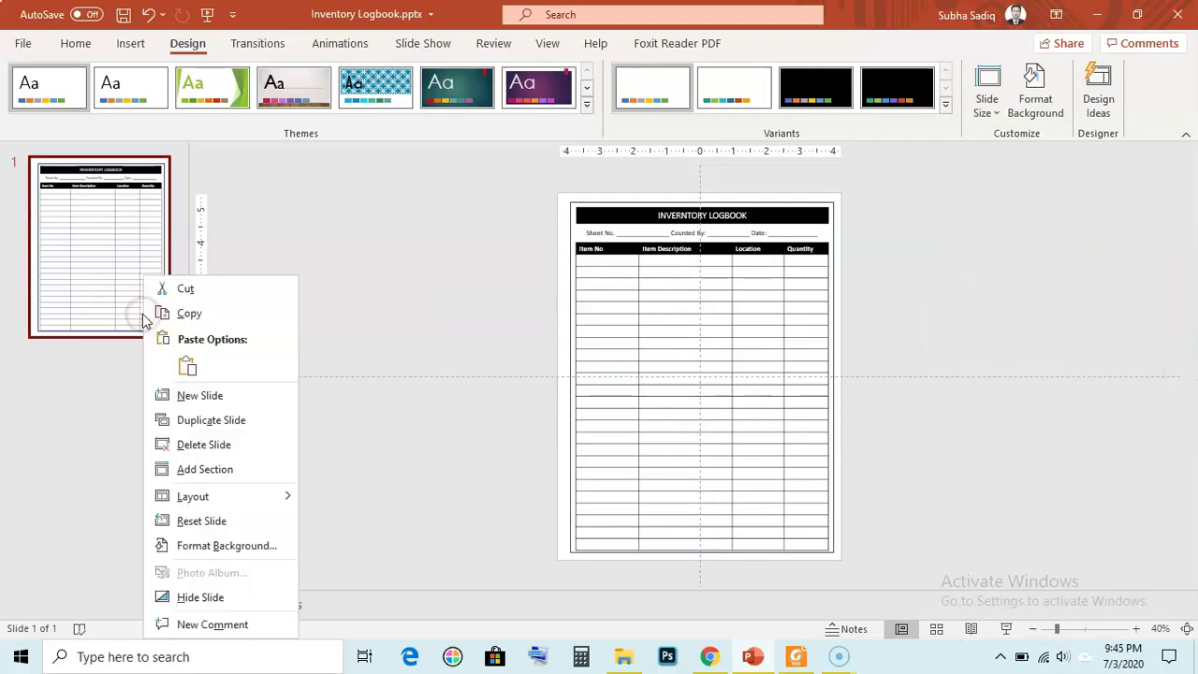
{"action": "left_click", "coordinate": [221, 404]}
{"action": "left_click", "coordinate": [75, 399]}
{"action": "left_click", "coordinate": [835, 286]}
{"action": "key", "text": "ctrl+a"}
{"action": "key", "text": "Delete"}
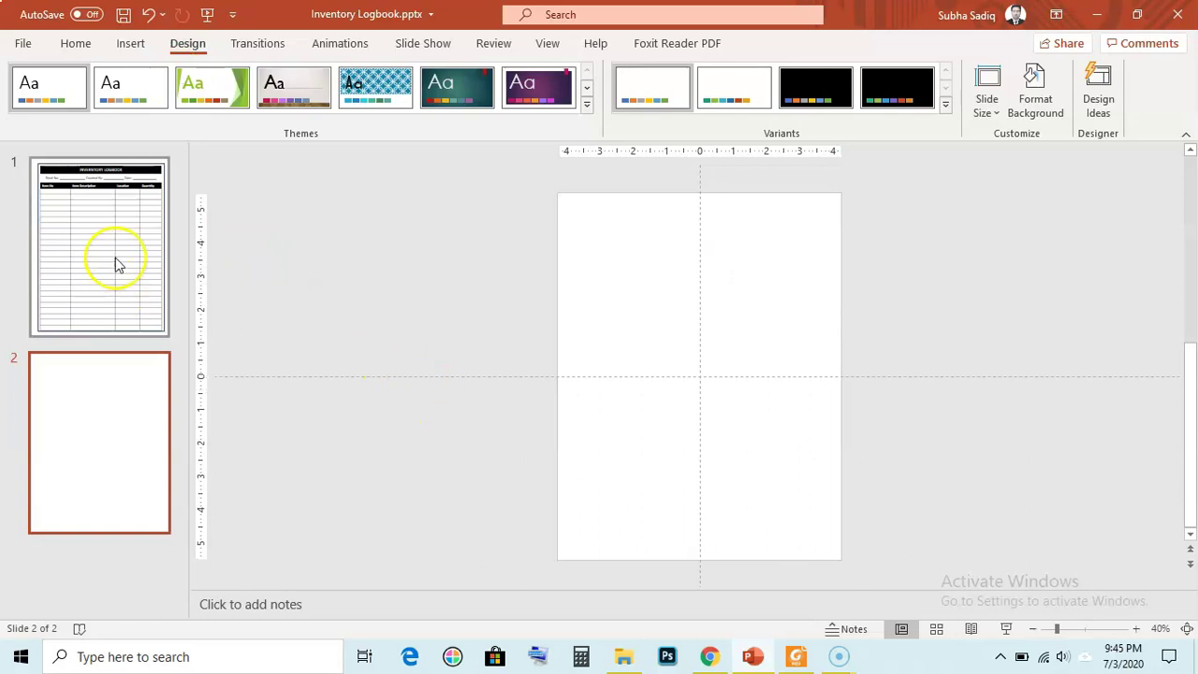
Return to the logbook slide, select then deselect its page picture, and launch Calculator.
{"action": "left_click", "coordinate": [102, 206]}
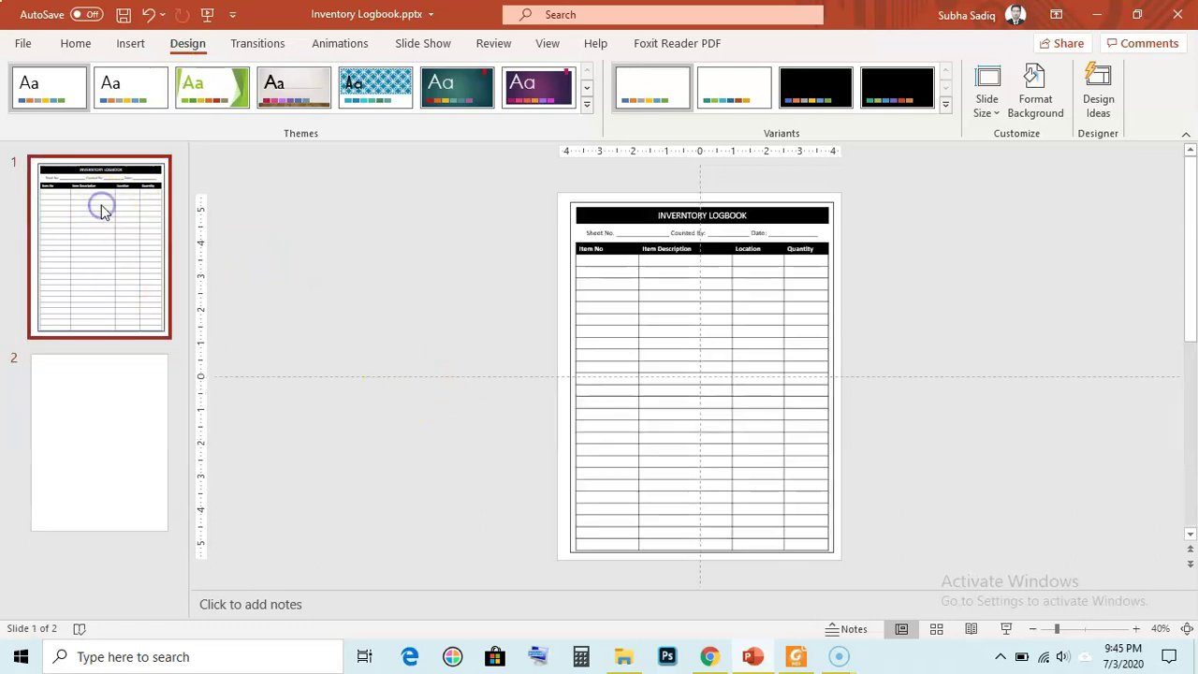
{"action": "left_click", "coordinate": [562, 276]}
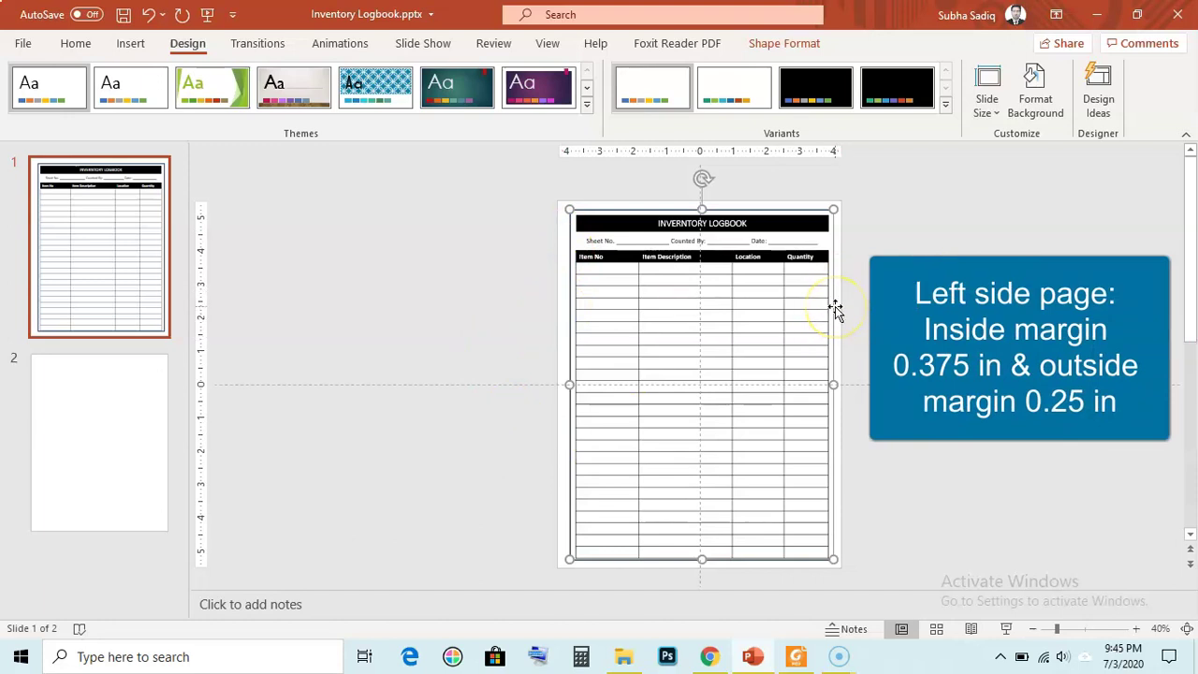
{"action": "left_click", "coordinate": [399, 470]}
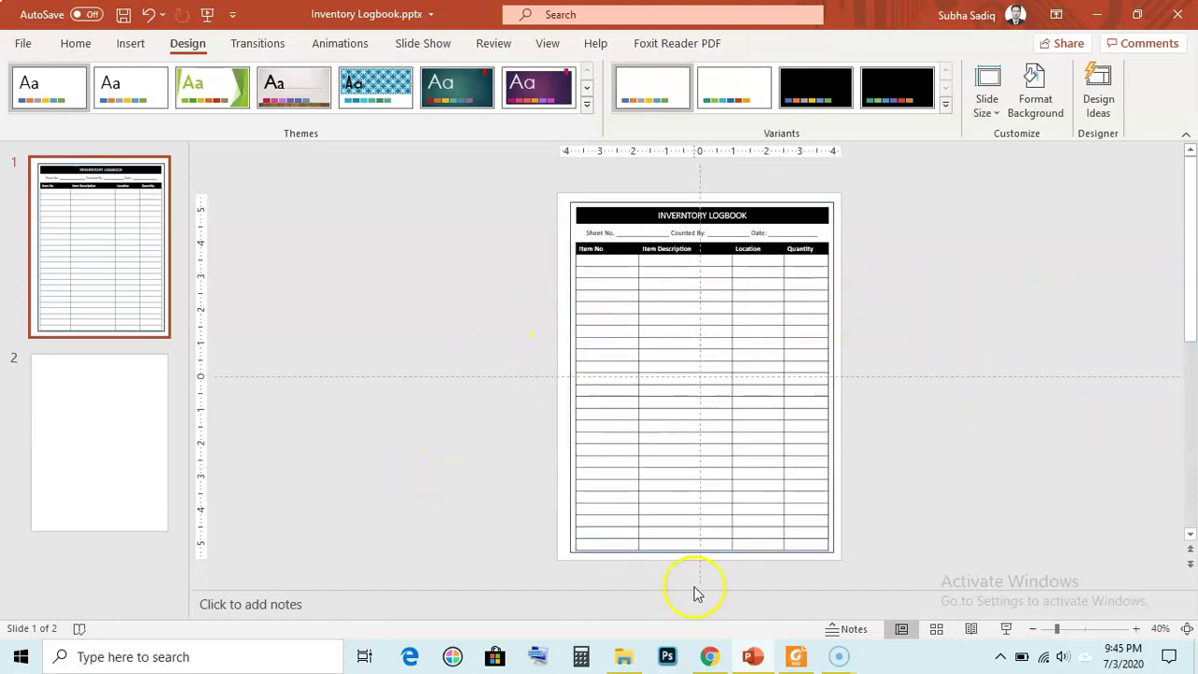
{"action": "left_click", "coordinate": [581, 655]}
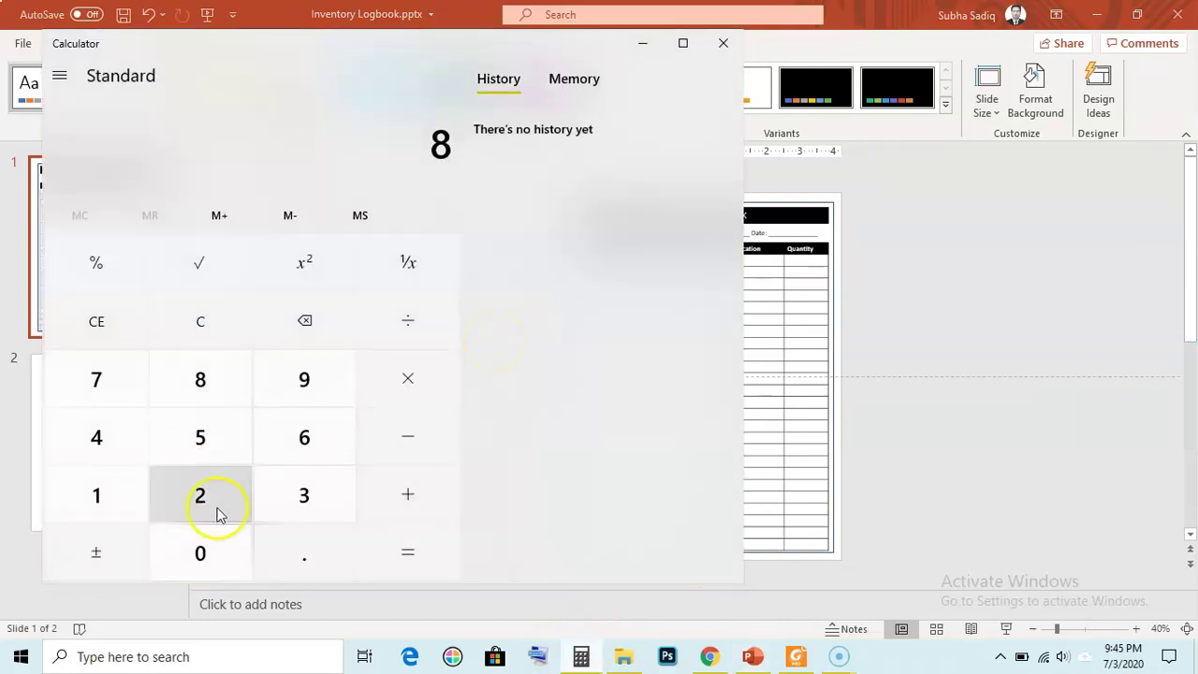
Calculate 8.5 − 0.375 = 8.125 in Calculator.
{"action": "left_click", "coordinate": [314, 567]}
{"action": "left_click", "coordinate": [203, 437]}
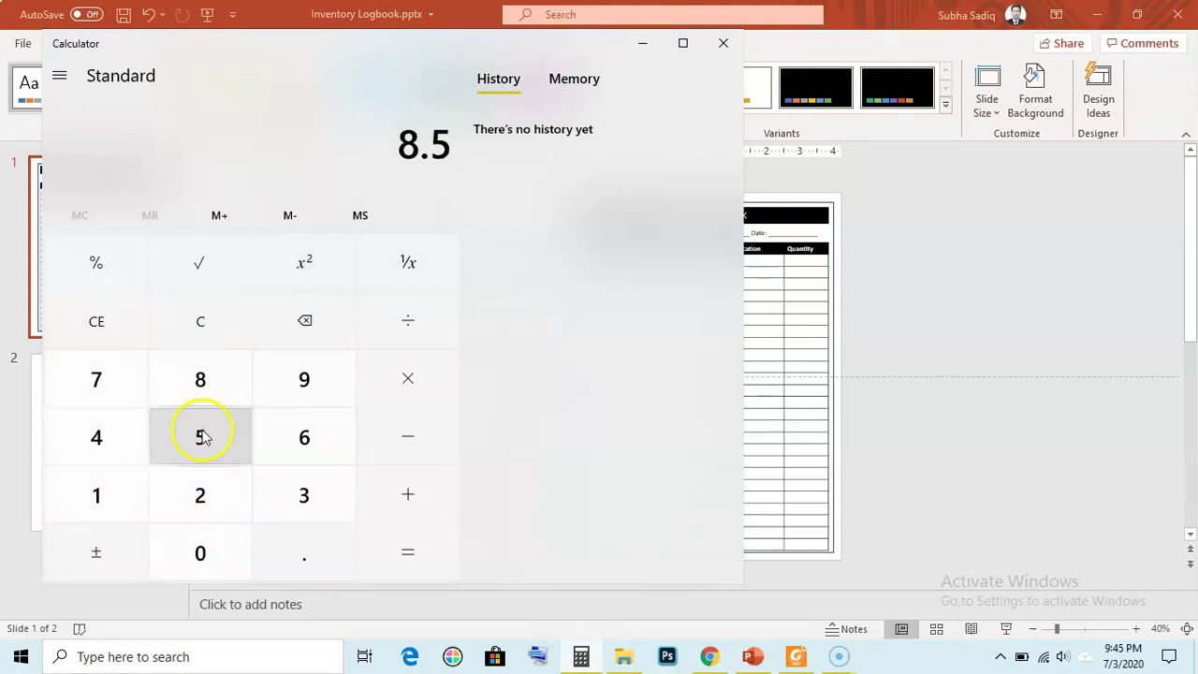
{"action": "left_click", "coordinate": [392, 428]}
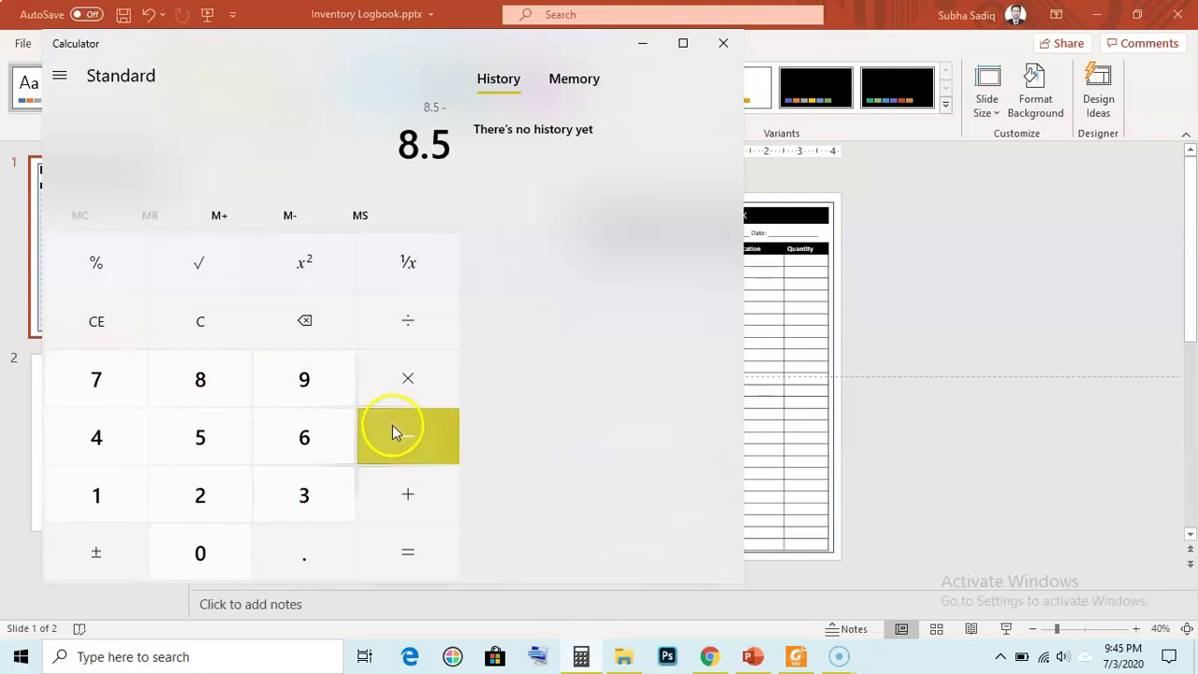
{"action": "left_click", "coordinate": [294, 569]}
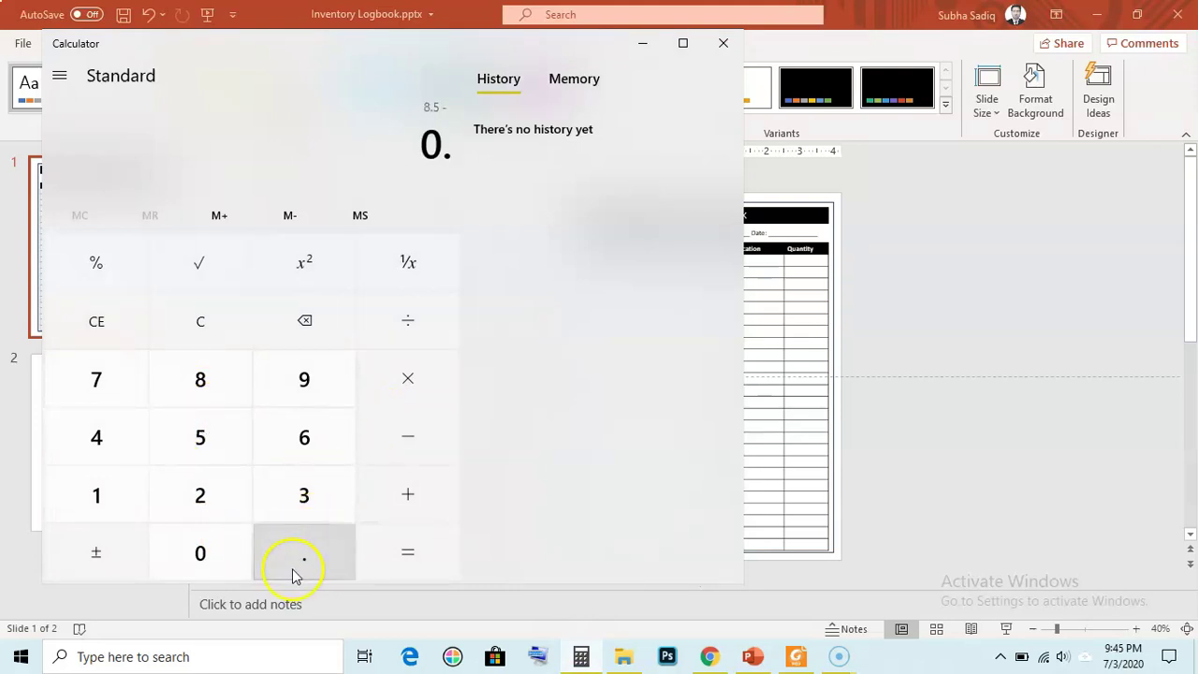
{"action": "left_click", "coordinate": [302, 491]}
{"action": "left_click", "coordinate": [122, 394]}
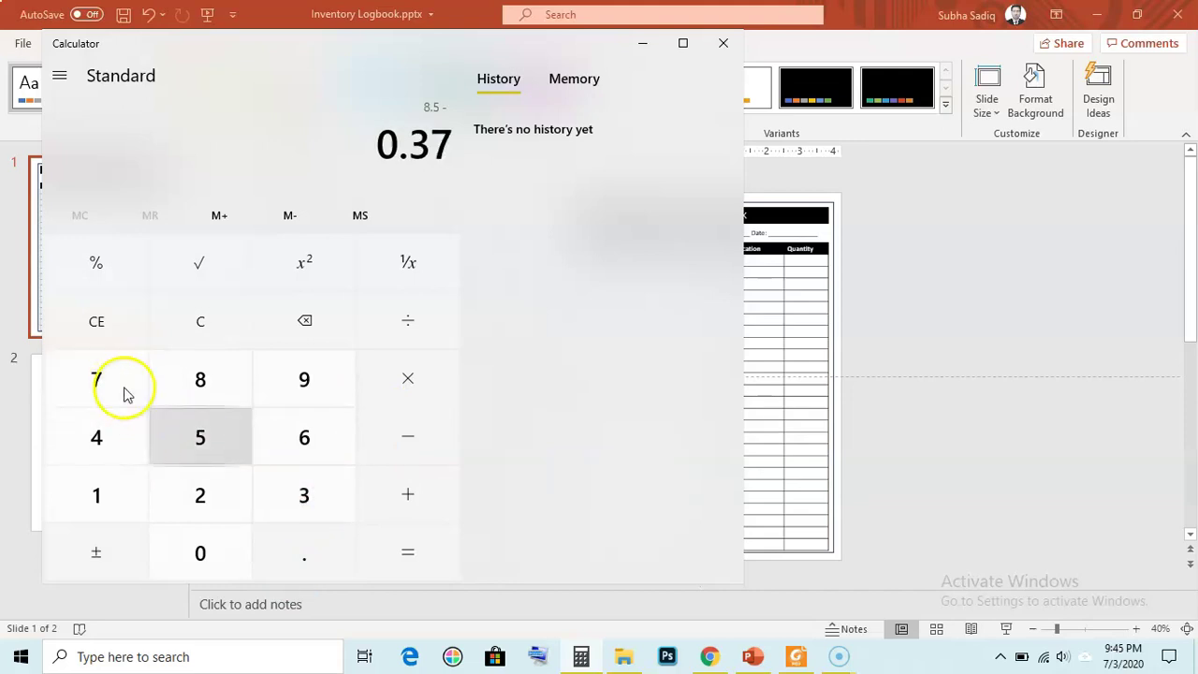
{"action": "left_click", "coordinate": [211, 451]}
{"action": "left_click", "coordinate": [411, 557]}
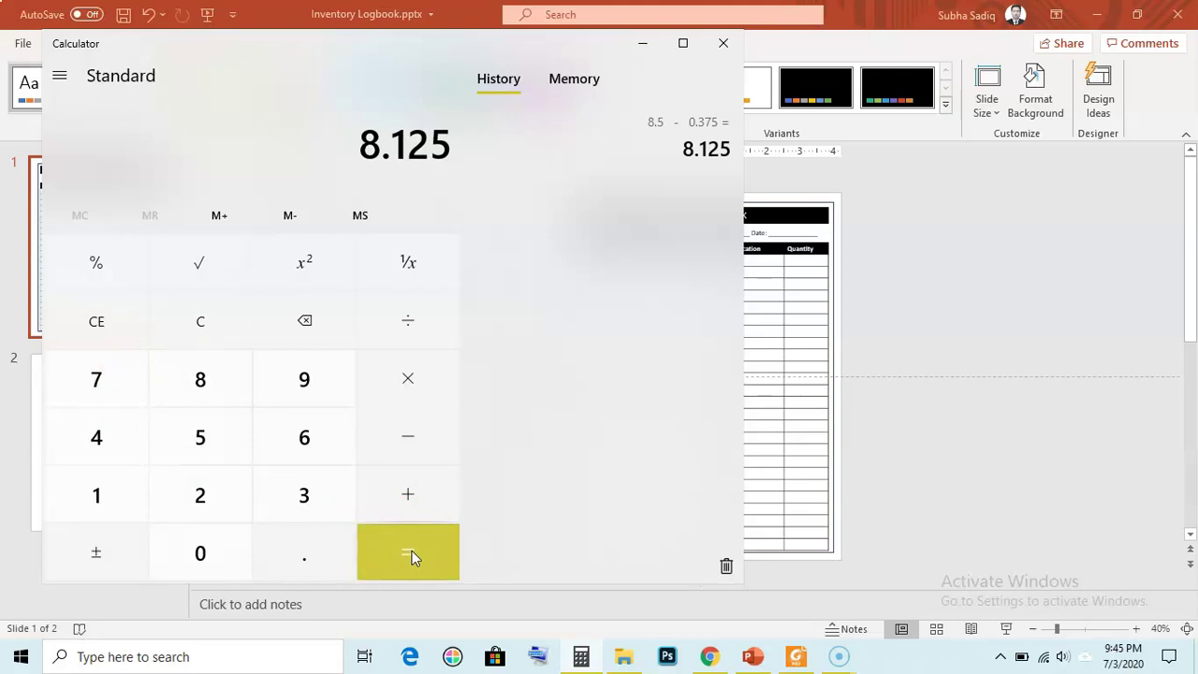
Subtract 0.25 to get 7.875, then minimize Calculator to view the slide.
{"action": "left_click", "coordinate": [407, 444]}
{"action": "left_click", "coordinate": [301, 558]}
{"action": "left_click", "coordinate": [205, 496]}
{"action": "left_click", "coordinate": [208, 457]}
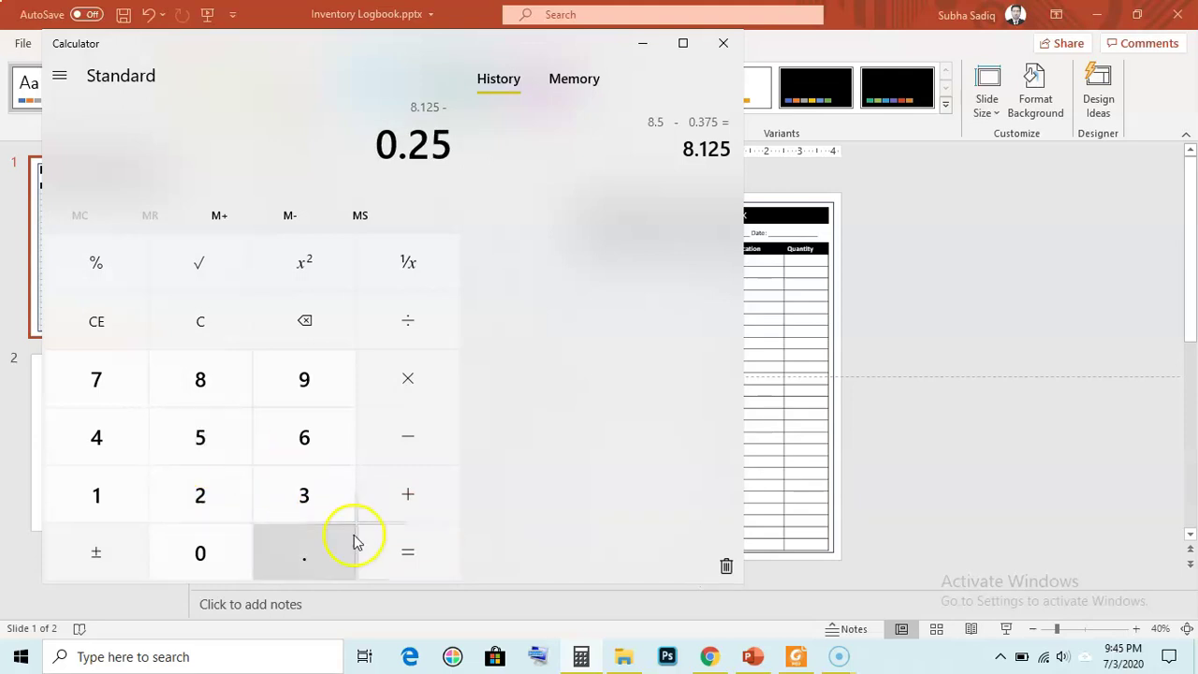
{"action": "left_click", "coordinate": [397, 551]}
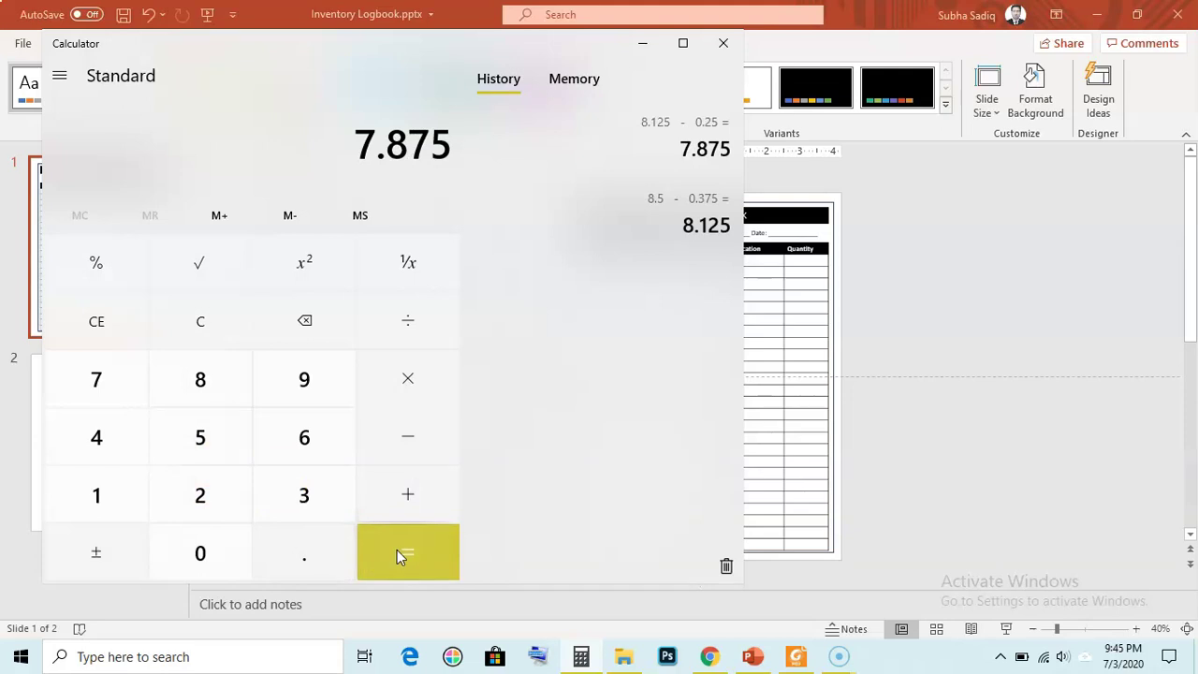
{"action": "left_click", "coordinate": [643, 46]}
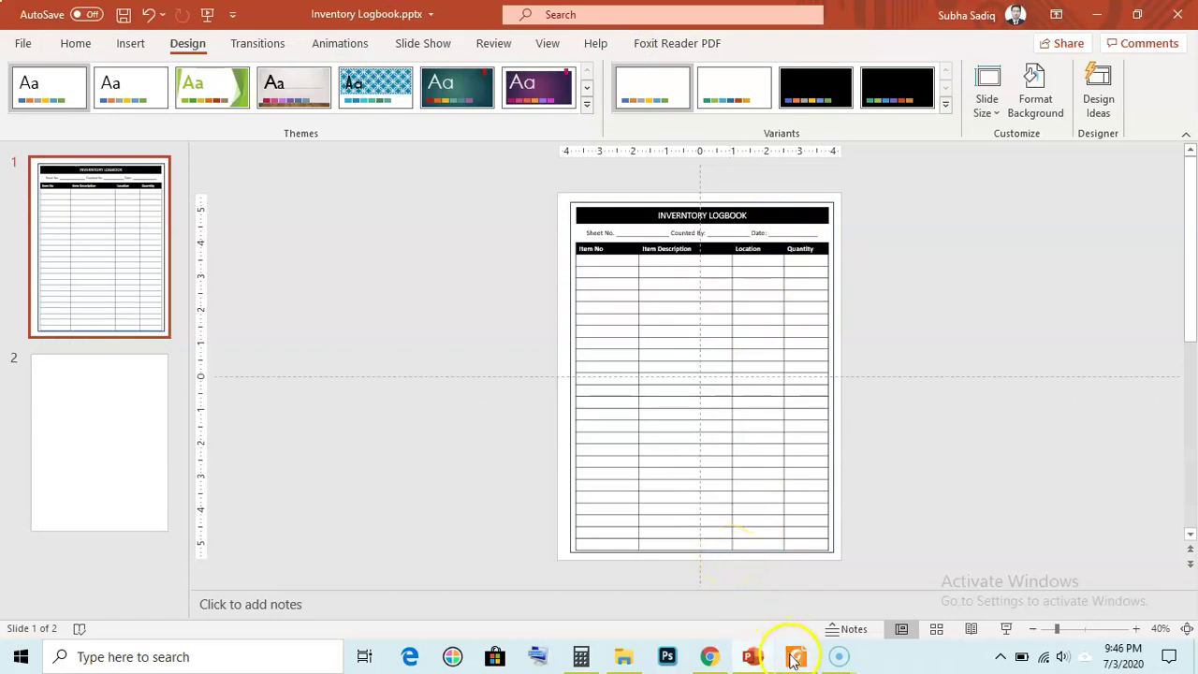
{"action": "left_click", "coordinate": [580, 655]}
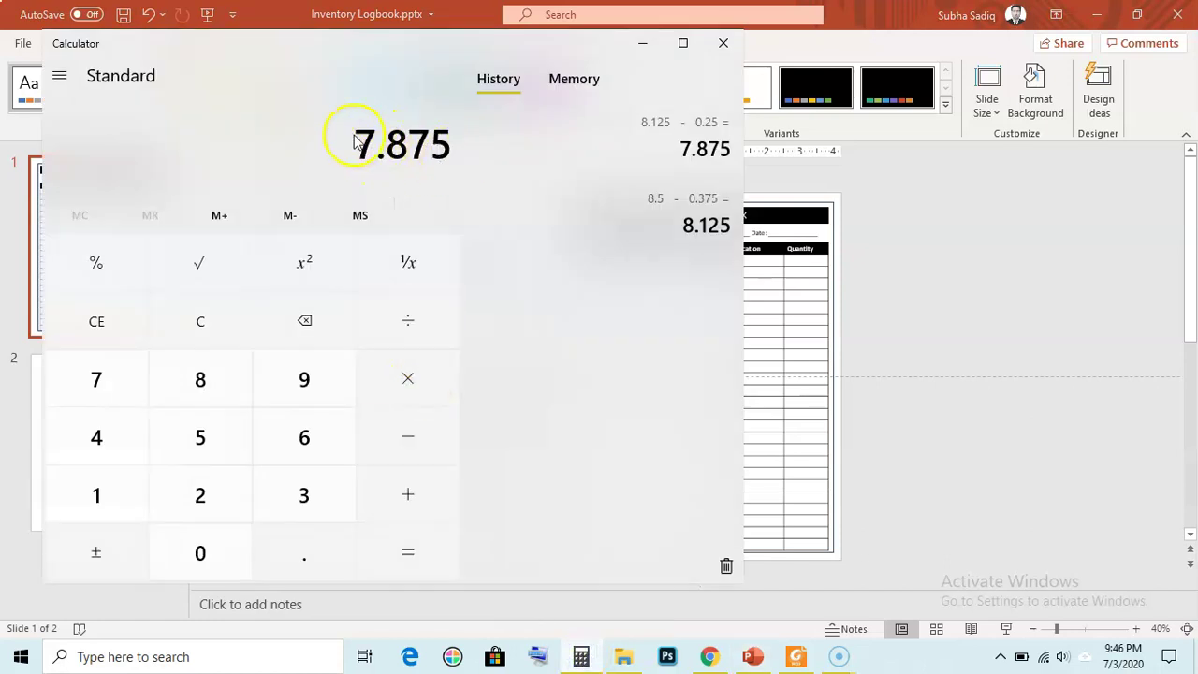
{"action": "left_click", "coordinate": [644, 47]}
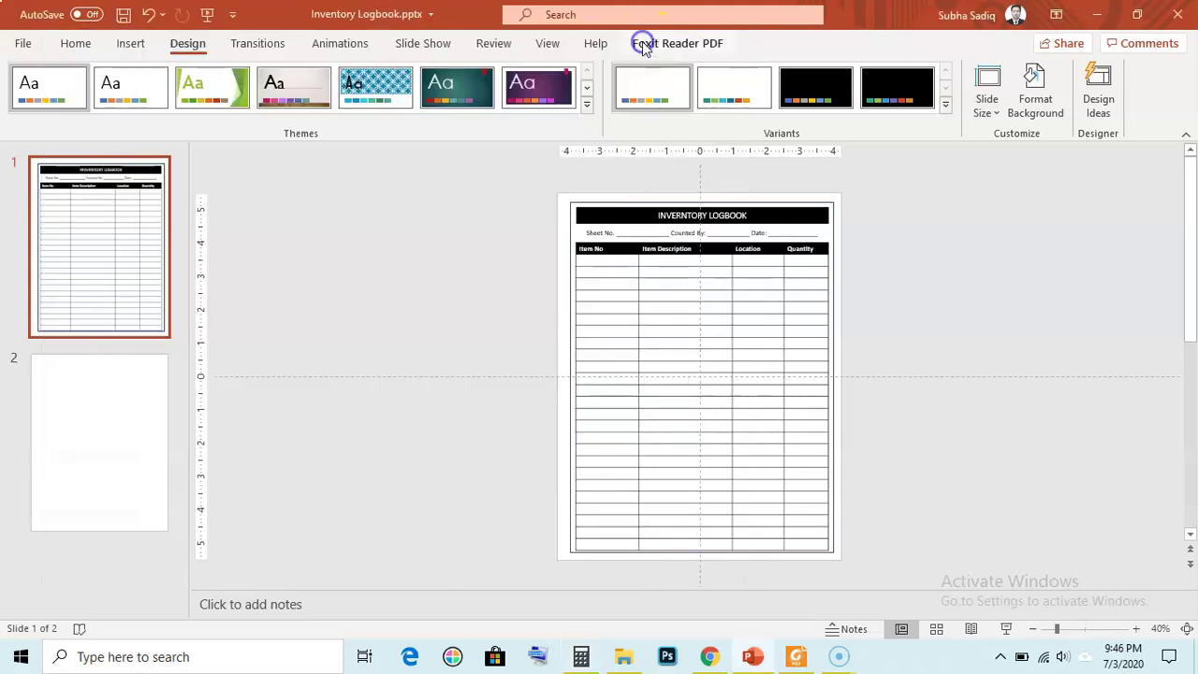
Over the Inventory Count Sheet PDF, clear Calculator and enter 11 − 0.25.
{"action": "left_click", "coordinate": [796, 657]}
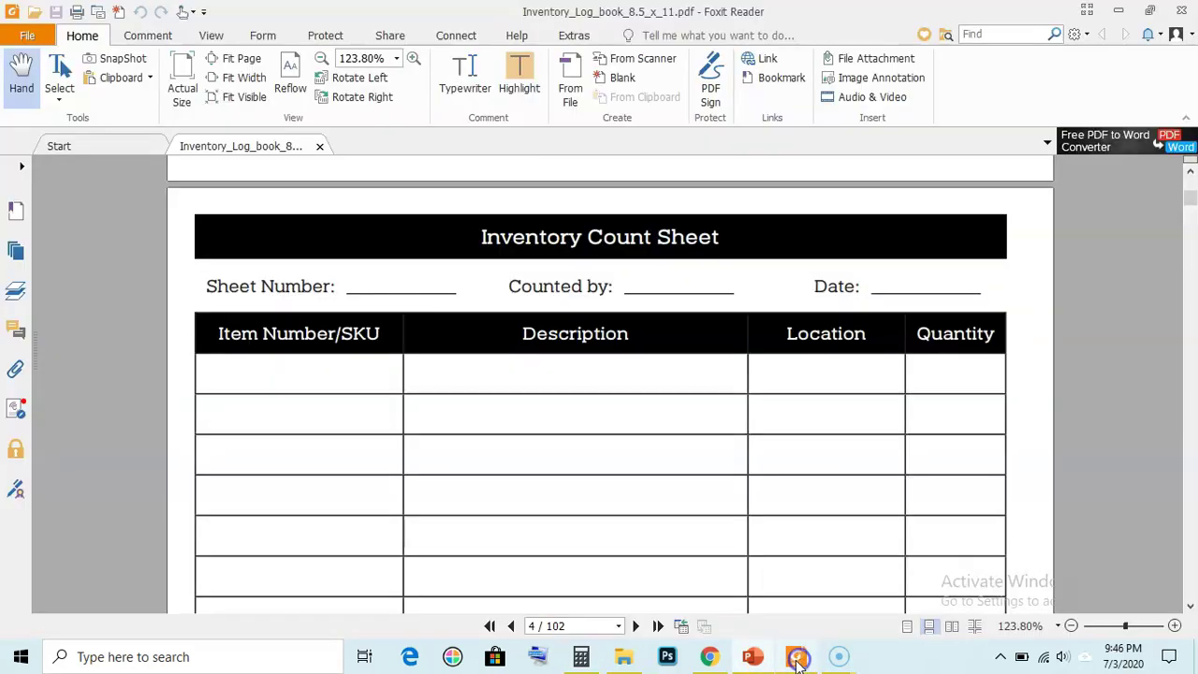
{"action": "left_click", "coordinate": [581, 658]}
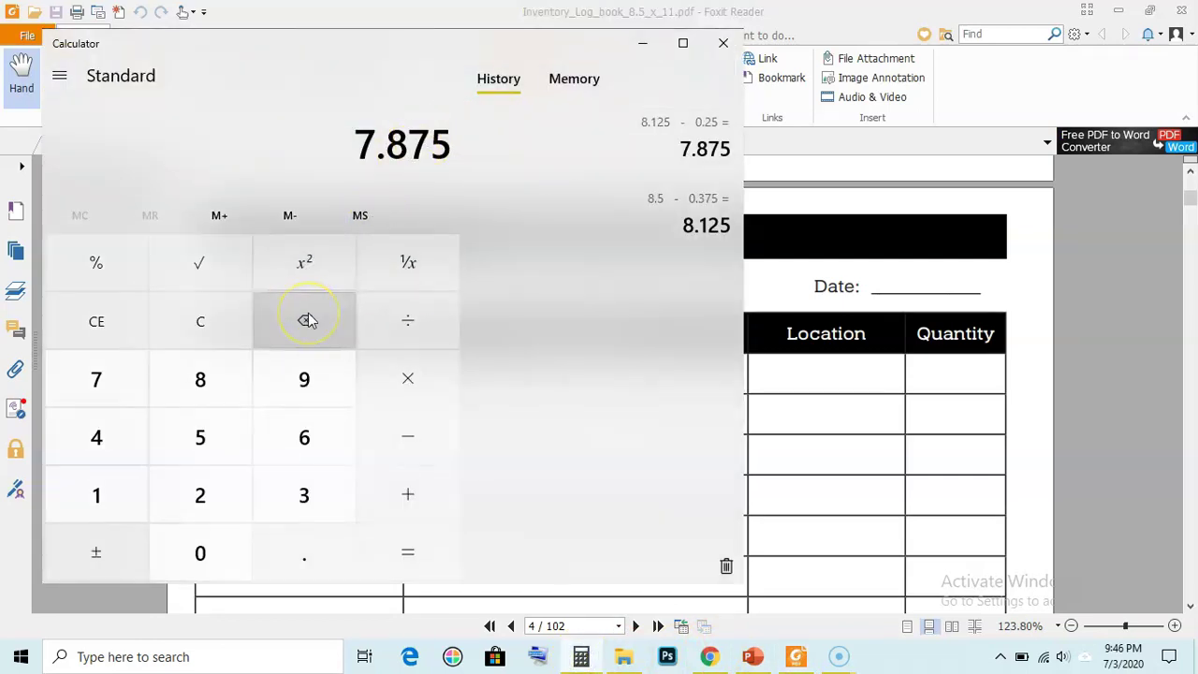
{"action": "left_click", "coordinate": [215, 320]}
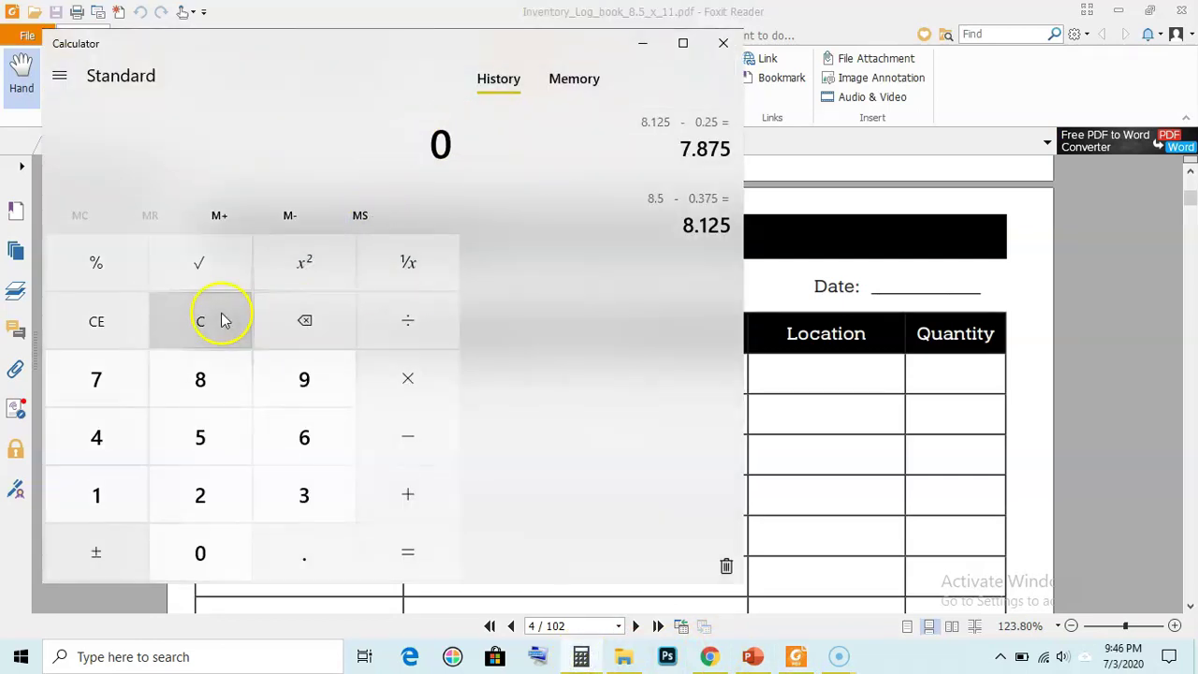
{"action": "double_click", "coordinate": [98, 494]}
{"action": "left_click", "coordinate": [408, 441]}
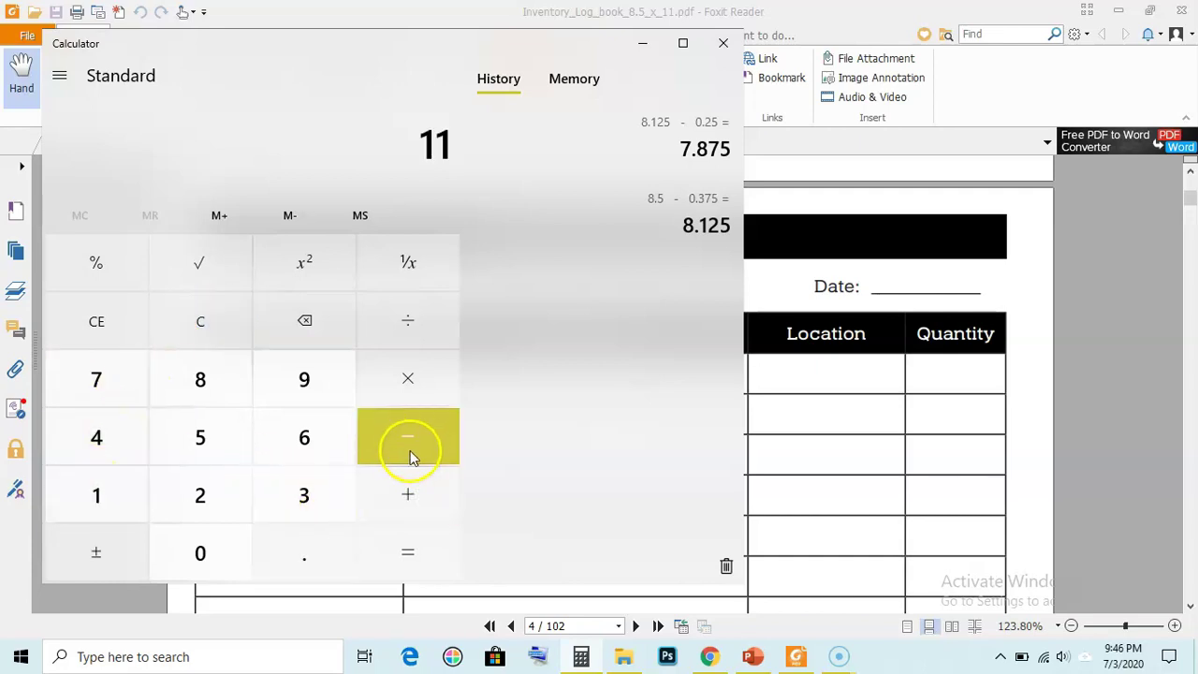
{"action": "left_click", "coordinate": [313, 562]}
{"action": "left_click", "coordinate": [214, 503]}
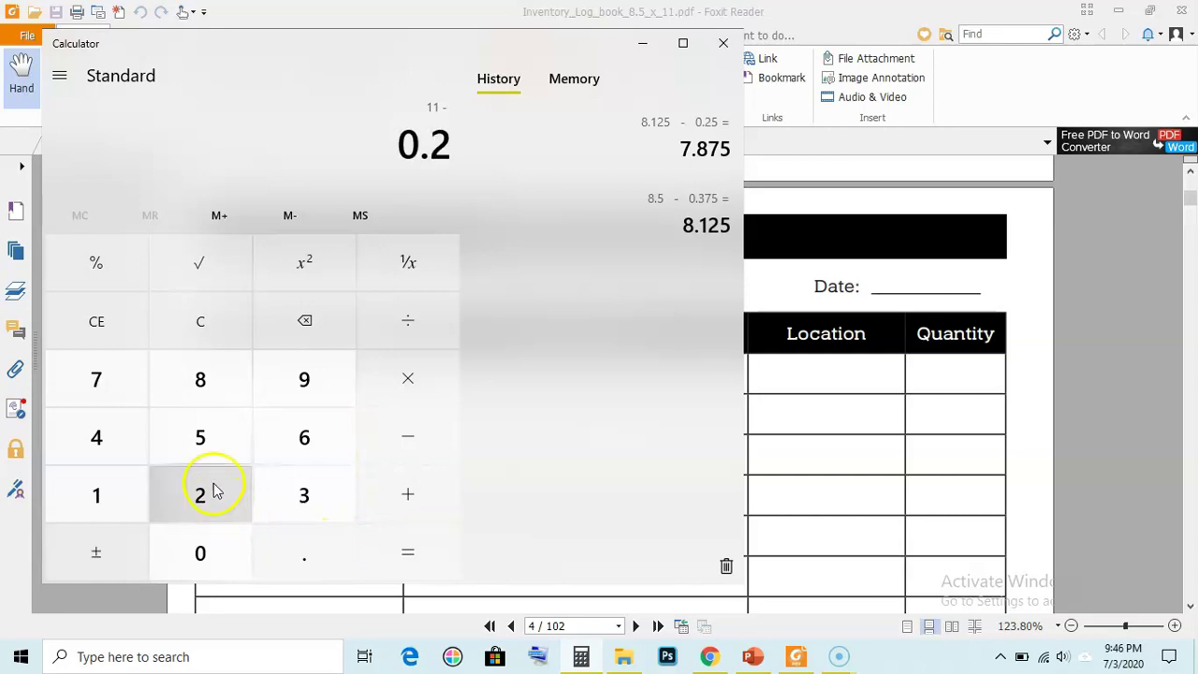
{"action": "left_click", "coordinate": [209, 445]}
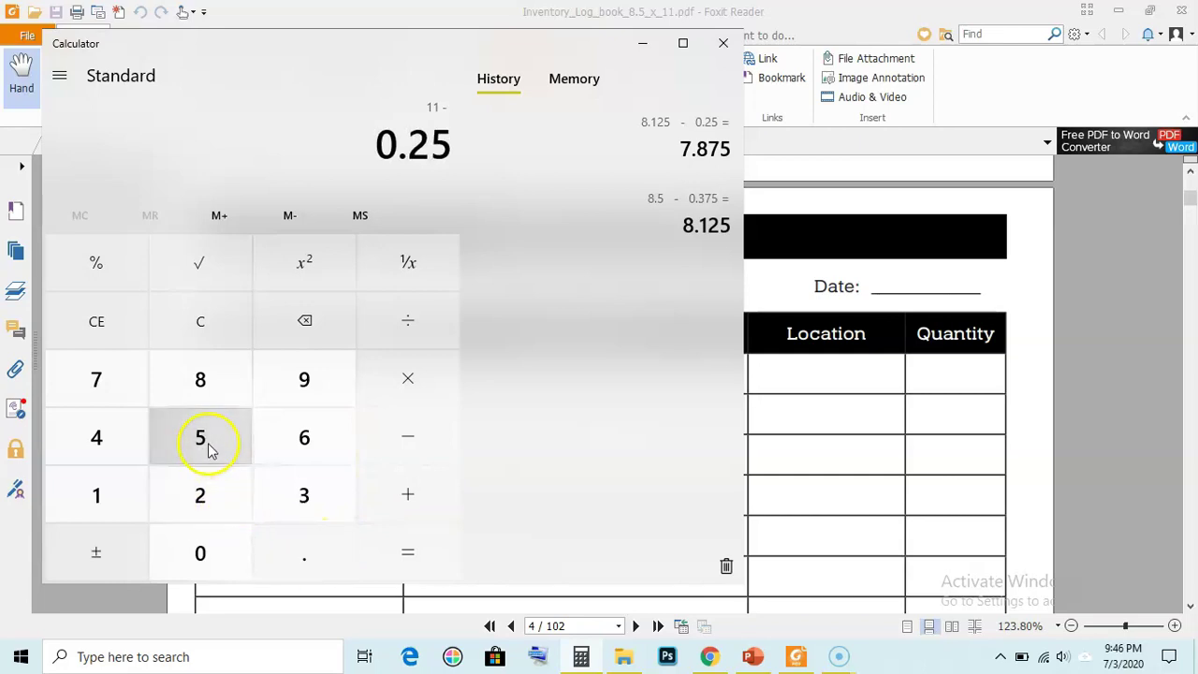
Subtract a second 0.25 for a result of 10.5, then minimize Calculator.
{"action": "left_click", "coordinate": [404, 454]}
{"action": "left_click", "coordinate": [315, 554]}
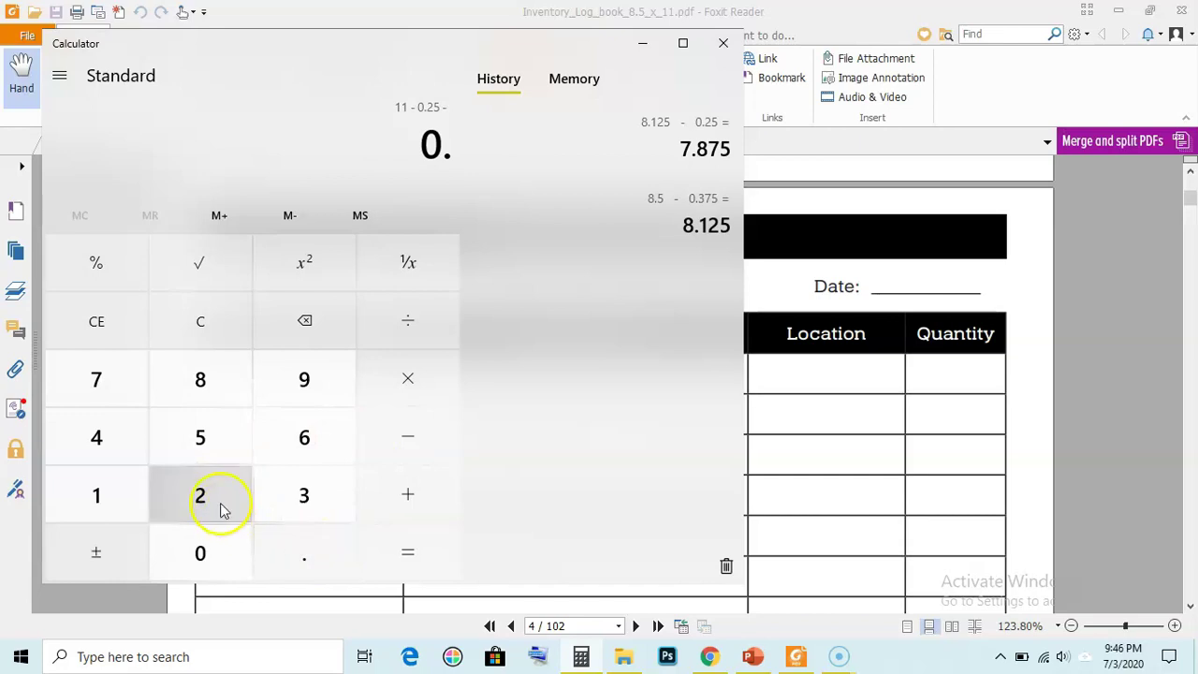
{"action": "left_click", "coordinate": [221, 508]}
{"action": "left_click", "coordinate": [209, 448]}
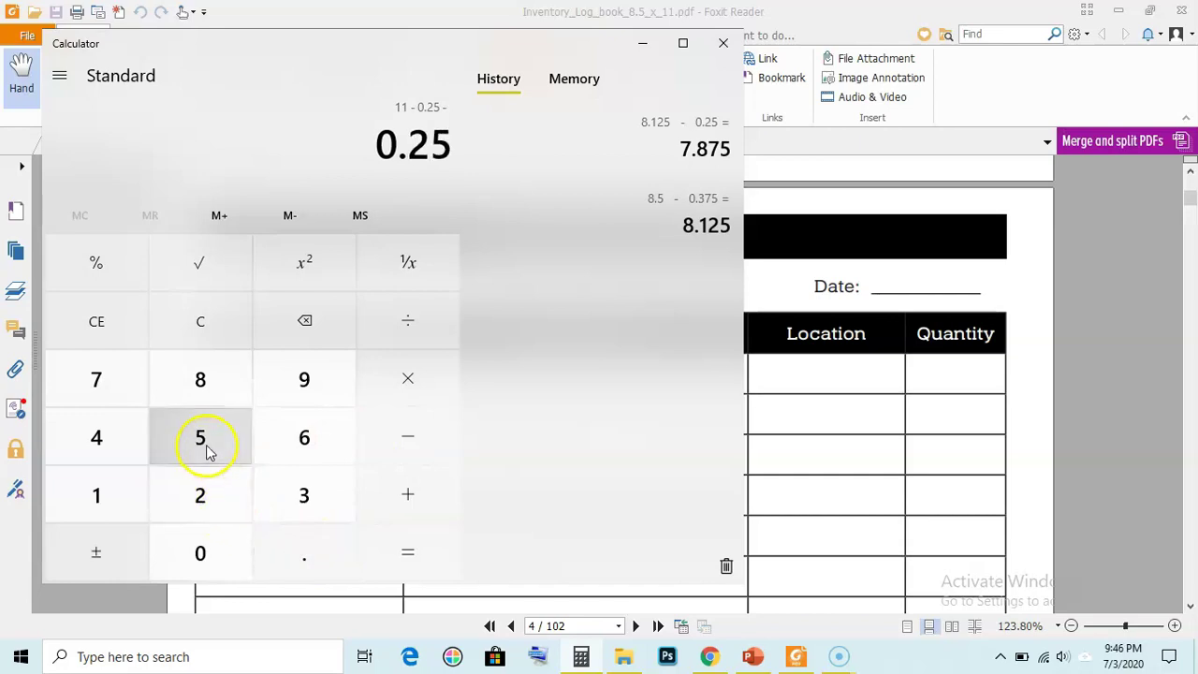
{"action": "left_click", "coordinate": [403, 545]}
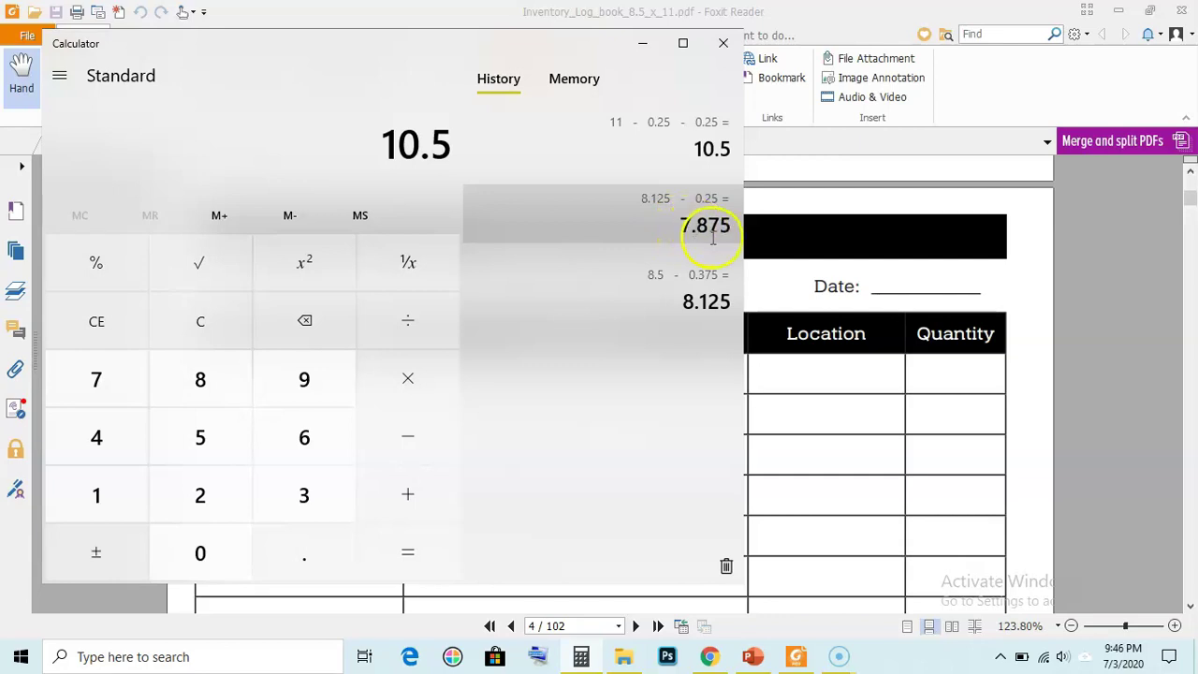
{"action": "left_click", "coordinate": [642, 44]}
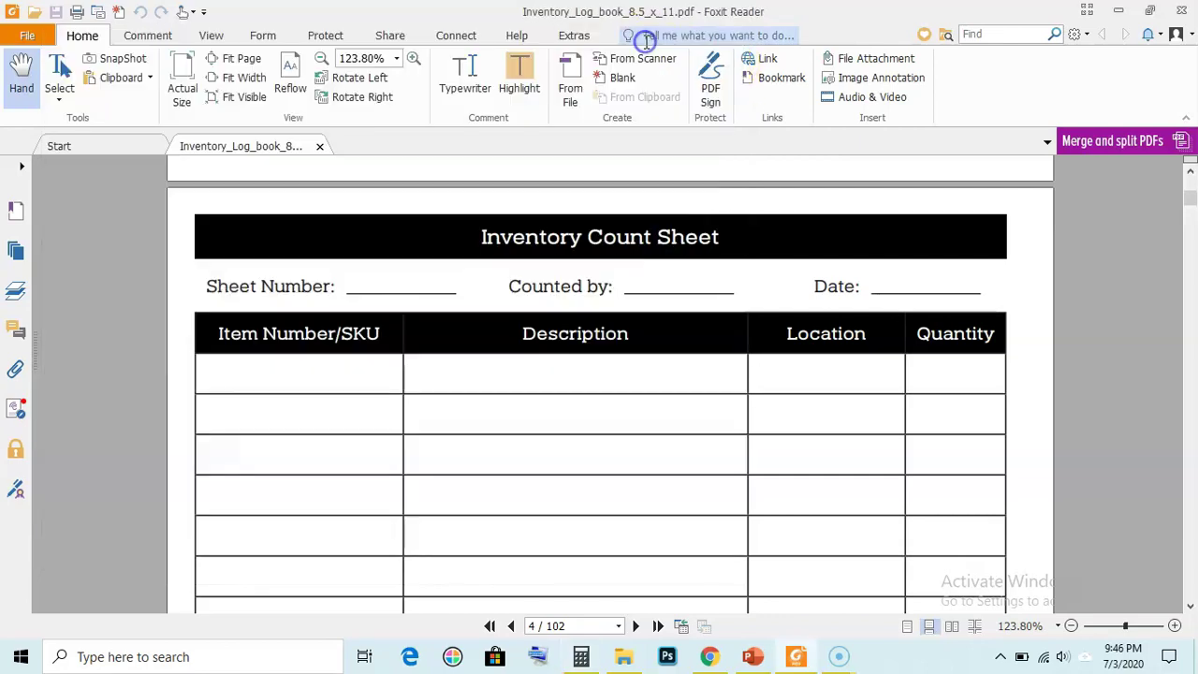